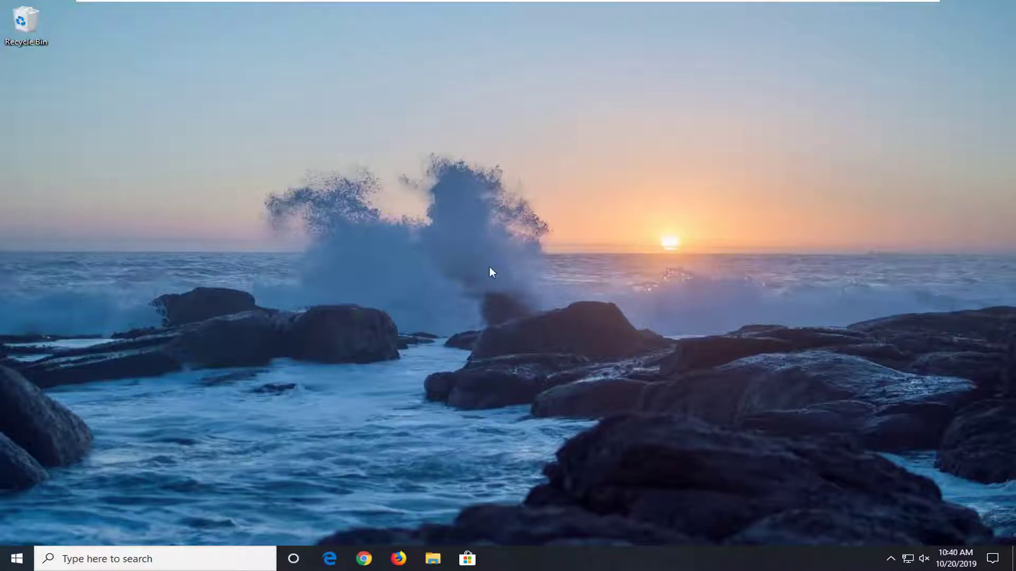
- Search the Start menu for msconfig and run System Configuration as administrator
left_click(16, 558)
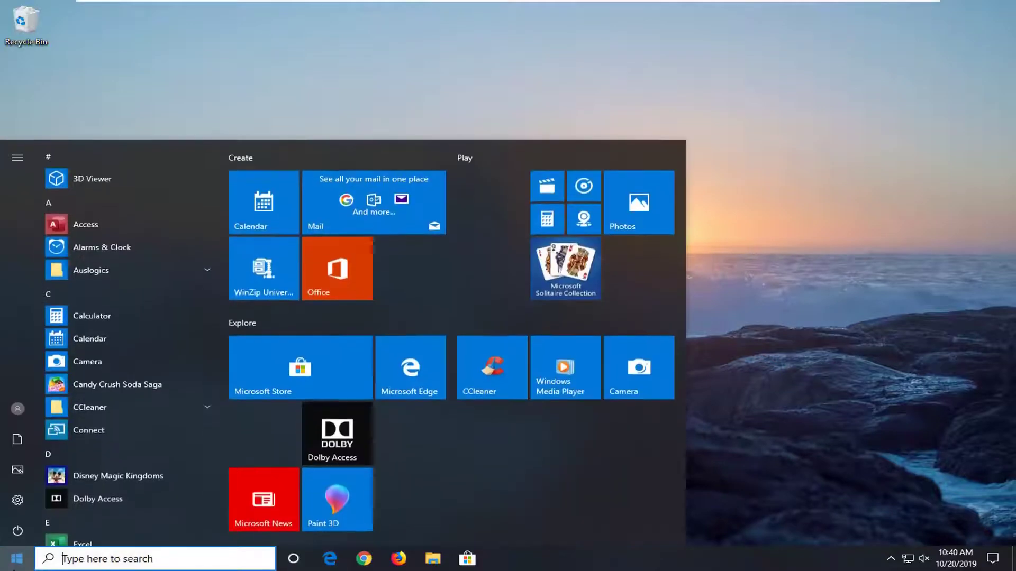
type("msconfig")
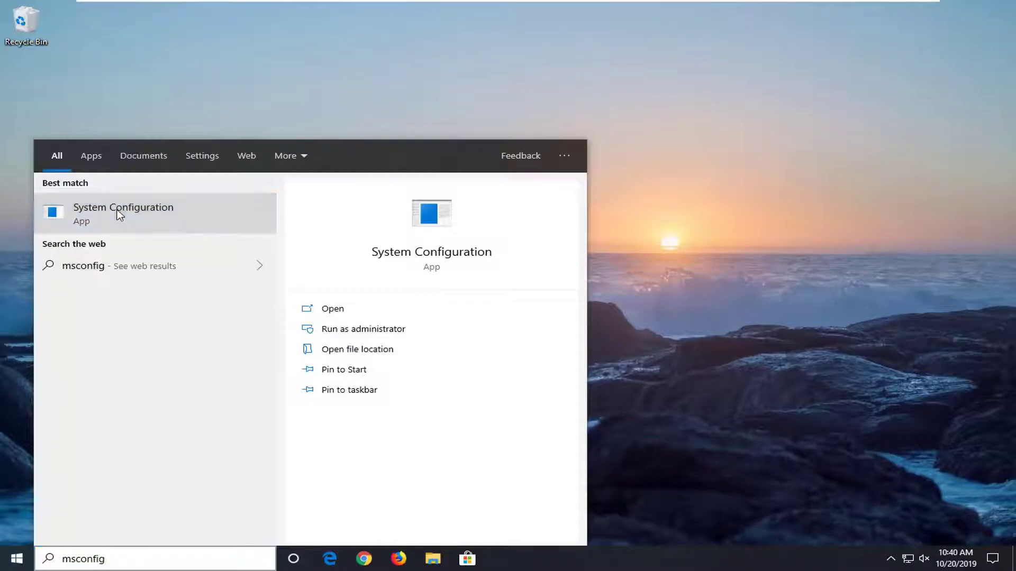
right_click(117, 211)
left_click(181, 221)
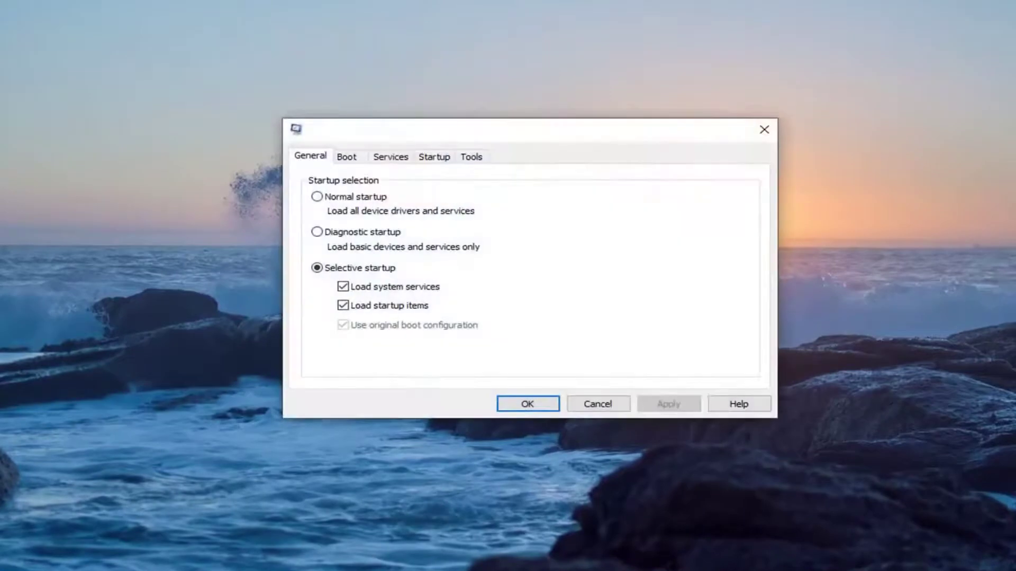
- Select Normal startup on the General tab, then apply and confirm with OK
left_click(316, 197)
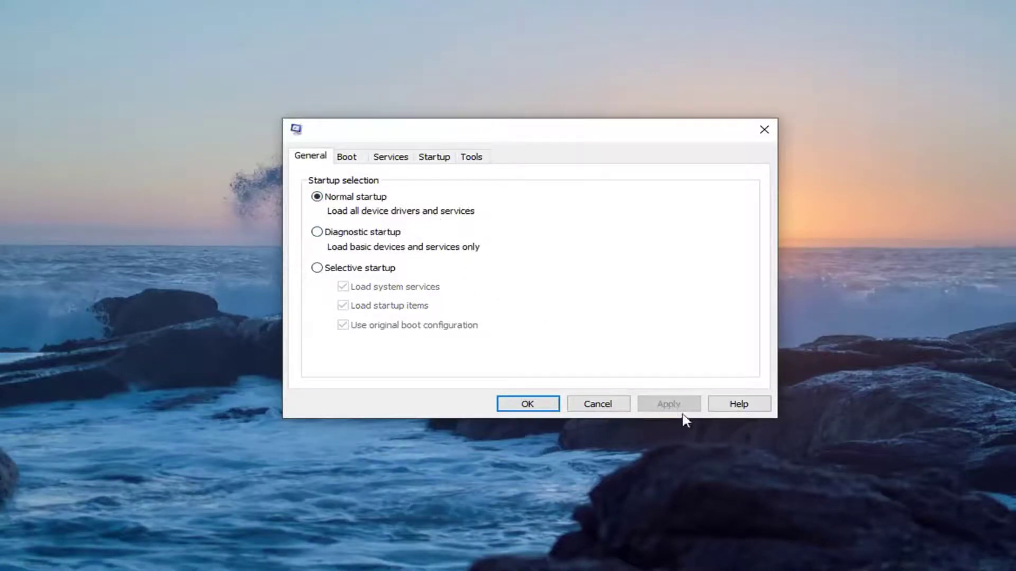
left_click(317, 232)
left_click(317, 197)
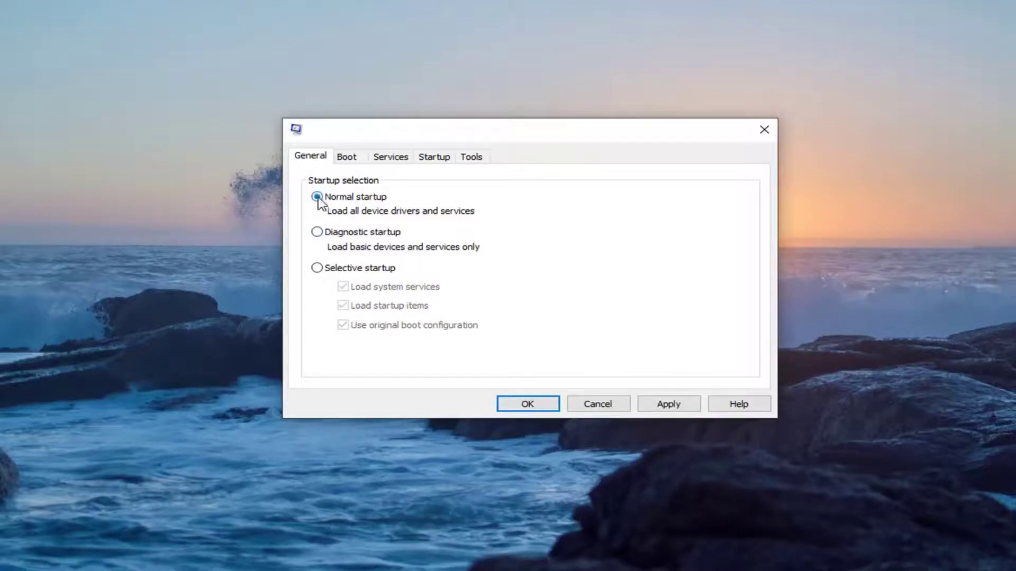
left_click(667, 404)
left_click(667, 404)
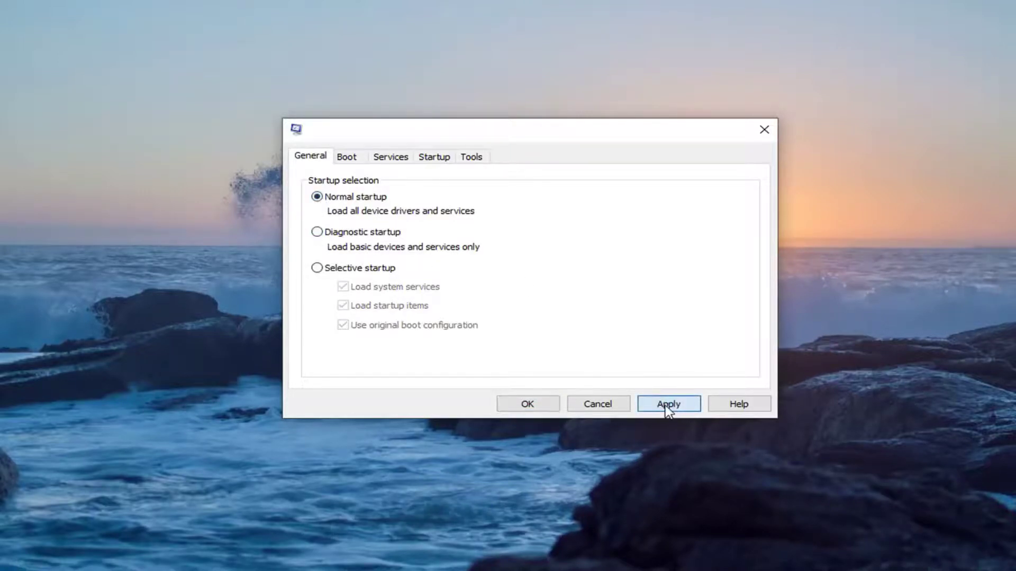
left_click(528, 405)
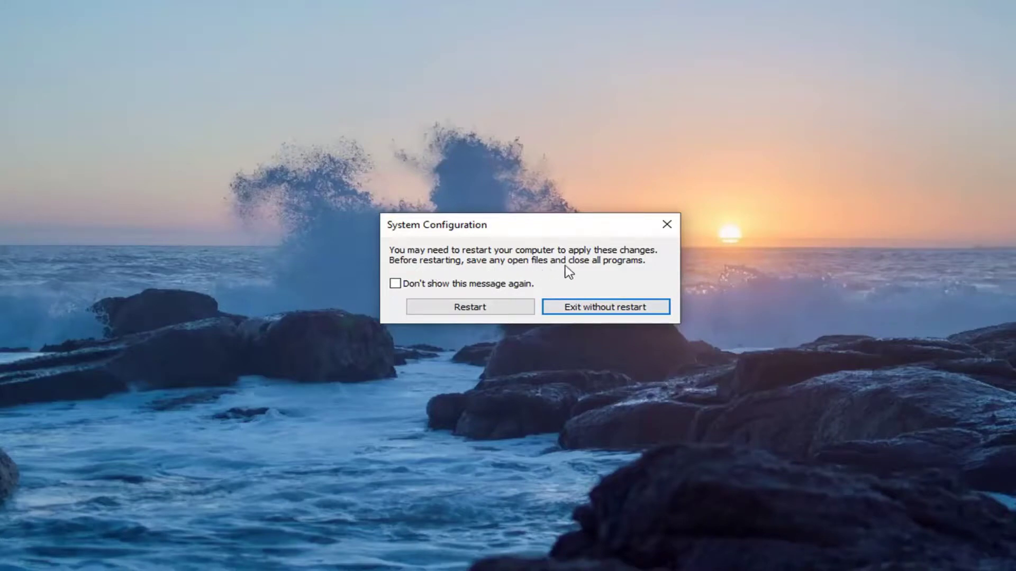
- Choose Restart in the System Configuration prompt to reboot Windows now
left_click(482, 309)
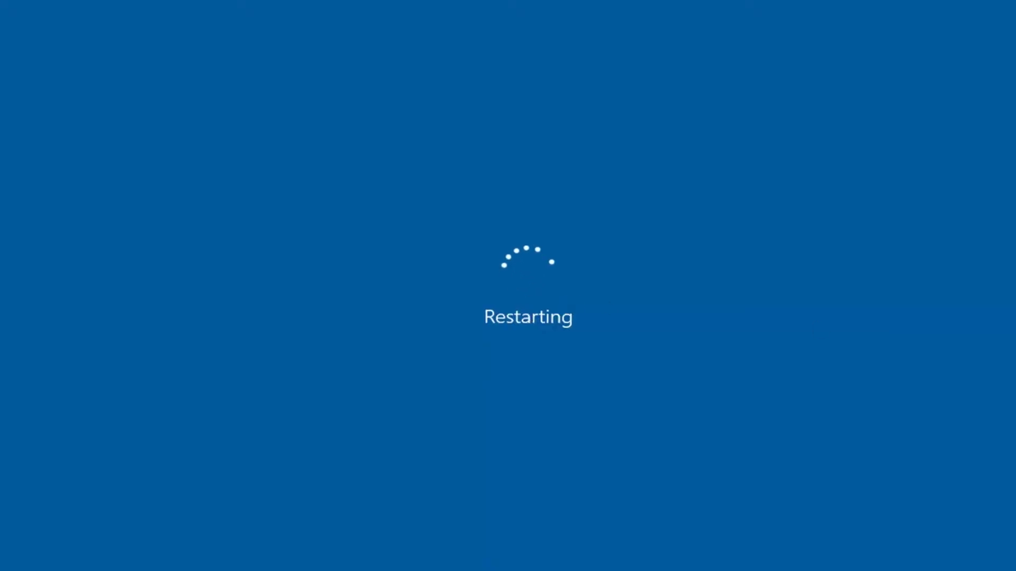